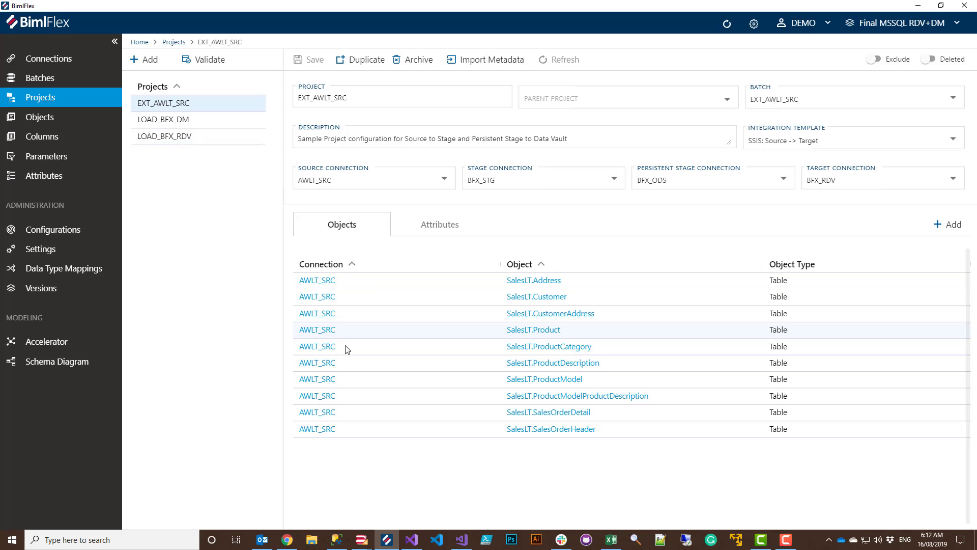
Browse the LOAD_BFX_DM and LOAD_BFX_RDV projects, then open the rdv.HUB_SalesOrder hub object.
click(186, 121)
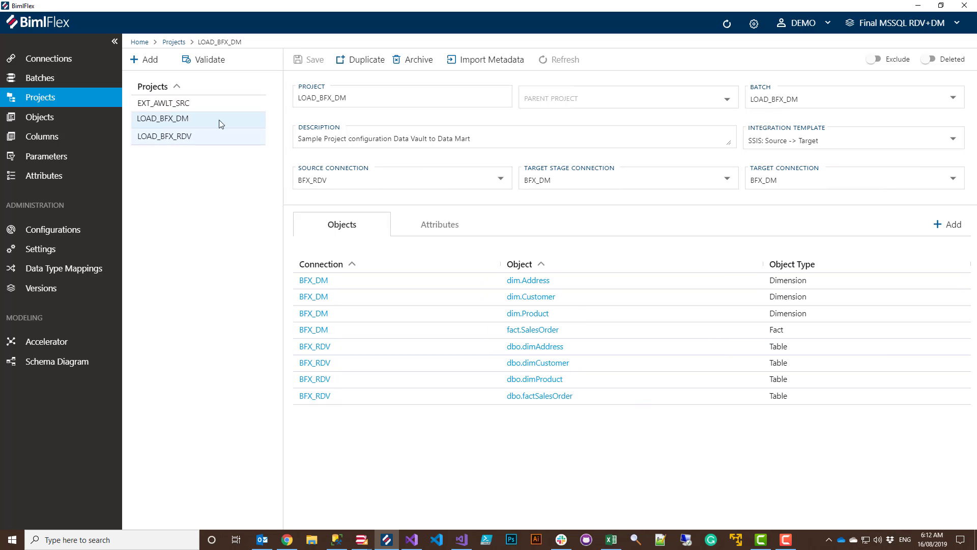
click(168, 135)
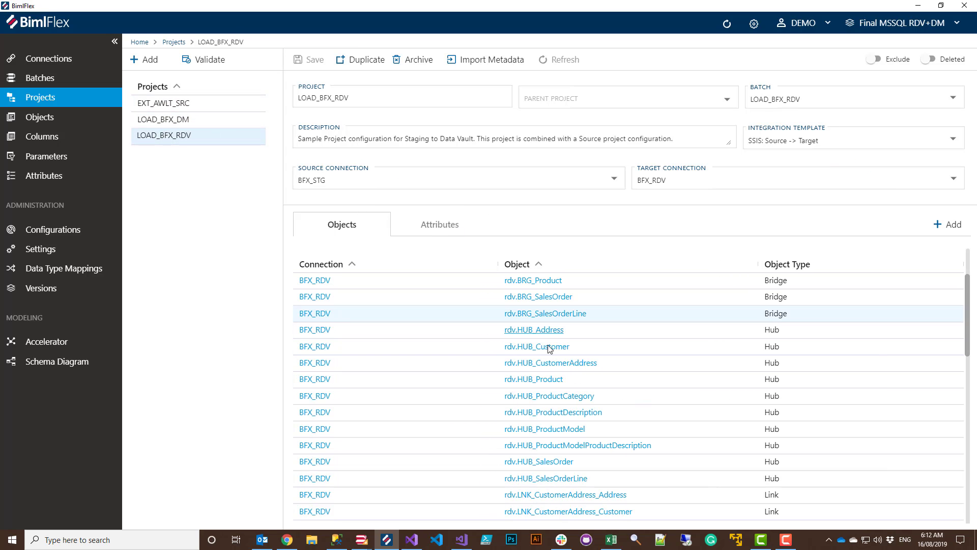
scroll(551, 334, down, 3)
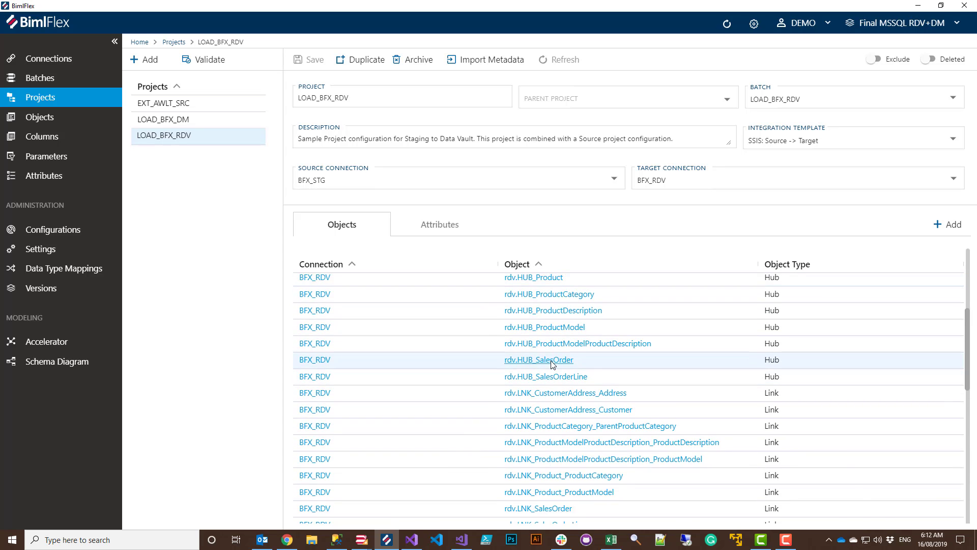
click(551, 360)
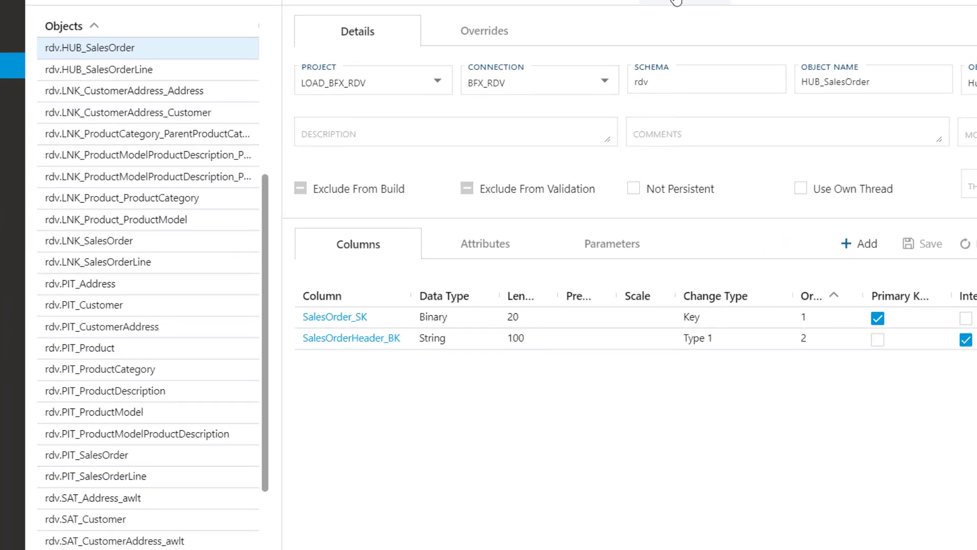
Create and save PIT_SalesOrder_Due from satellite SAT_SalesOrder_awlt, based on its DueDate column.
click(676, 2)
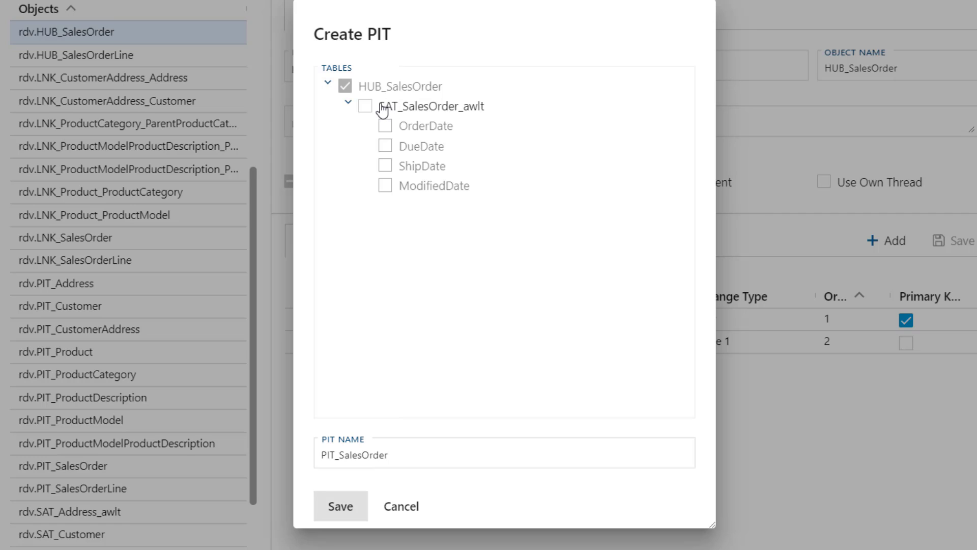
click(365, 107)
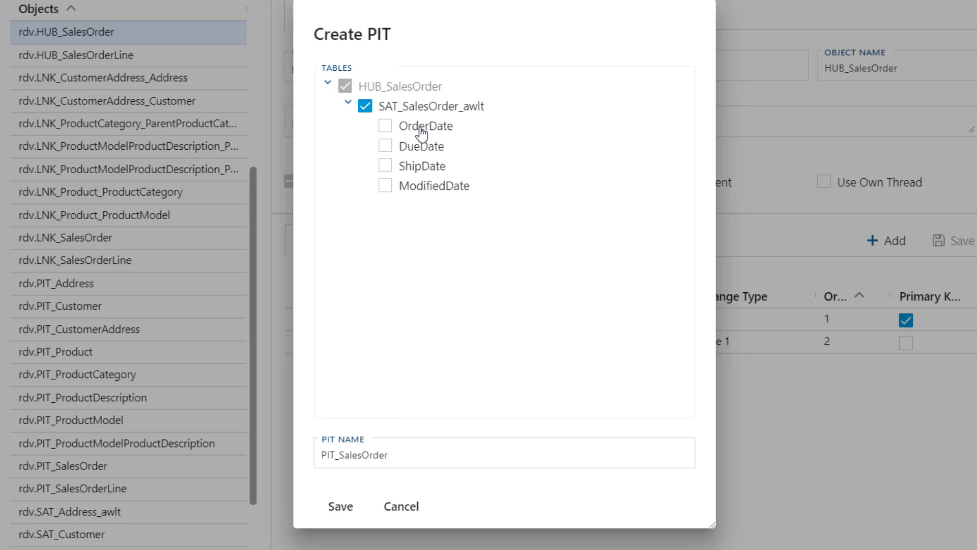
click(386, 148)
click(408, 464)
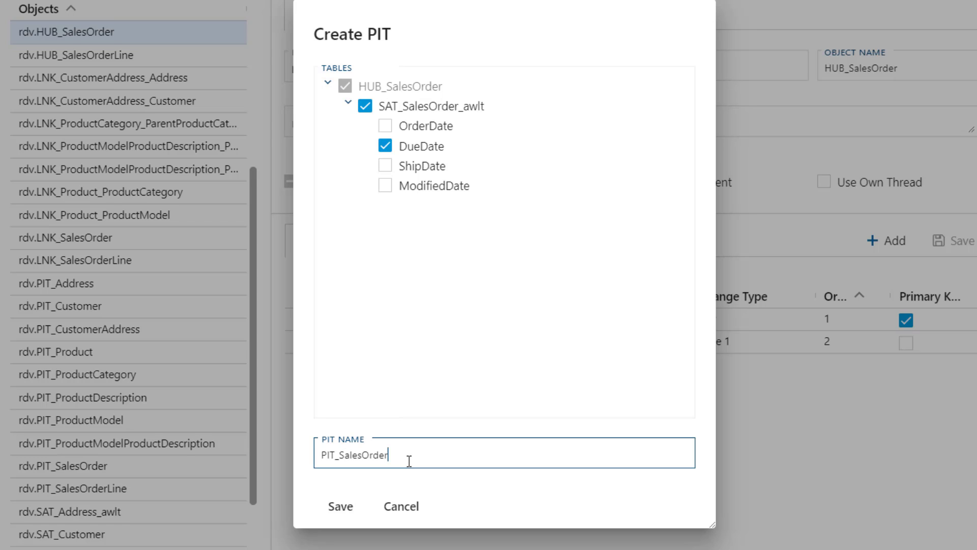
text(_Due)
click(340, 508)
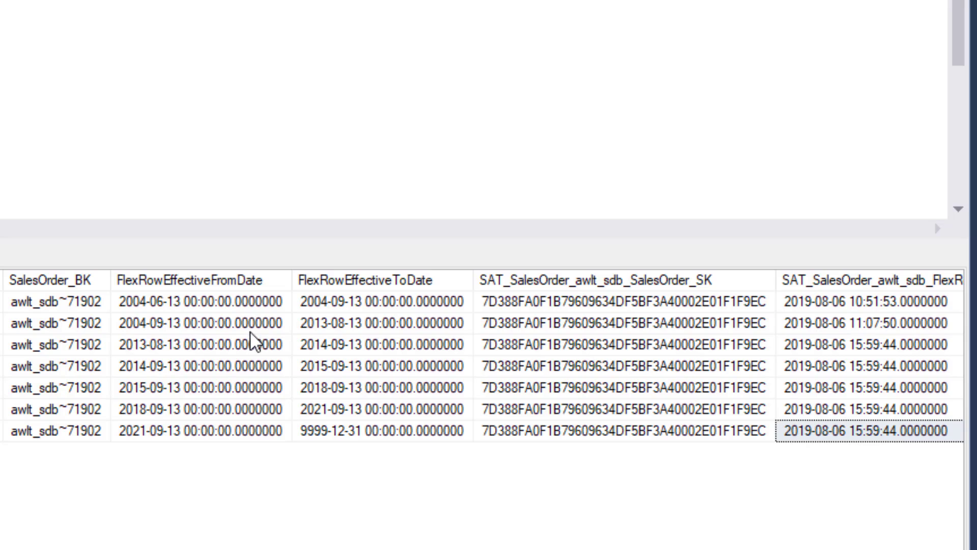
click(180, 303)
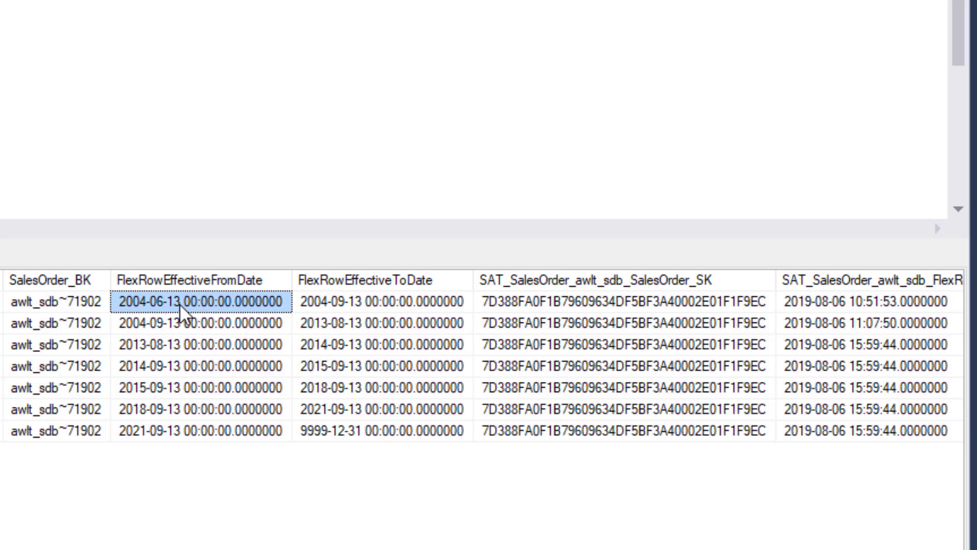
click(312, 306)
click(236, 327)
click(344, 330)
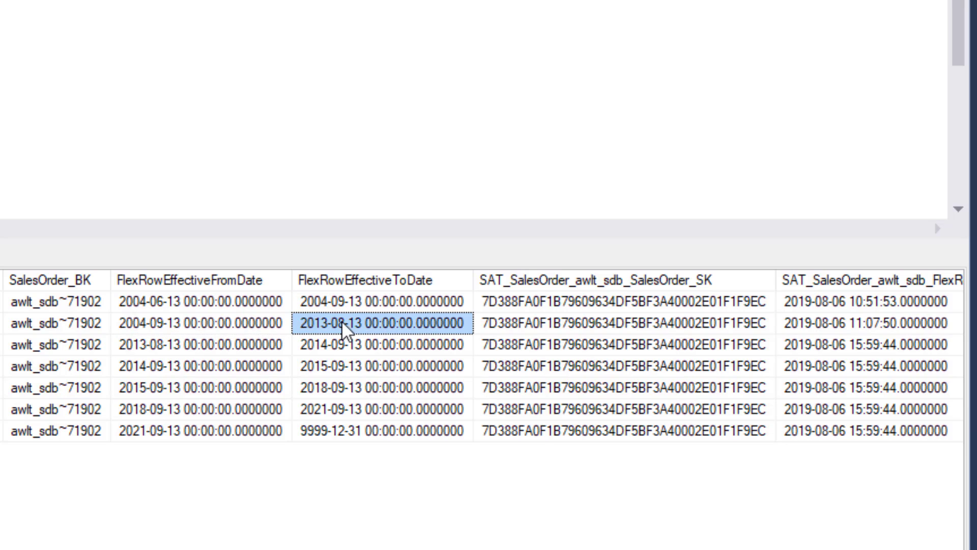
click(224, 347)
click(323, 350)
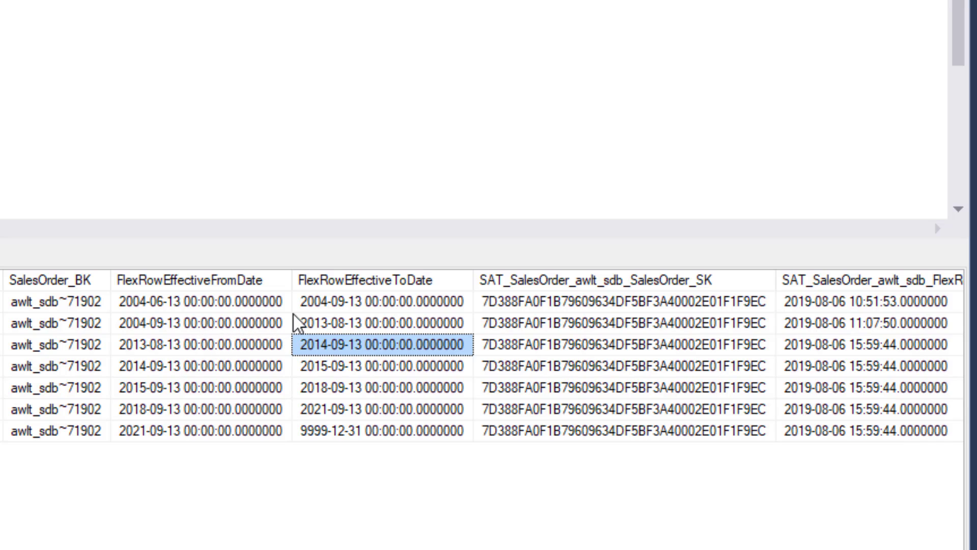
click(259, 323)
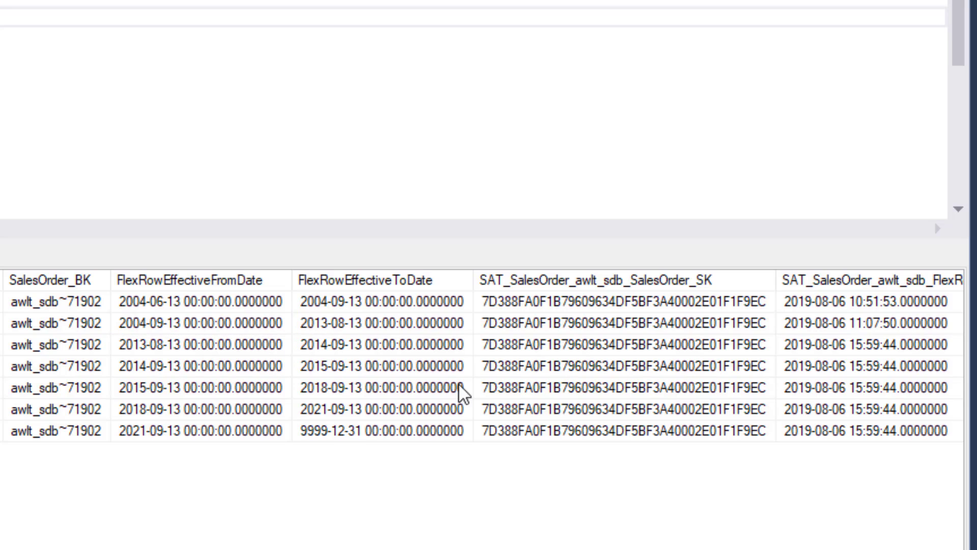
click(377, 306)
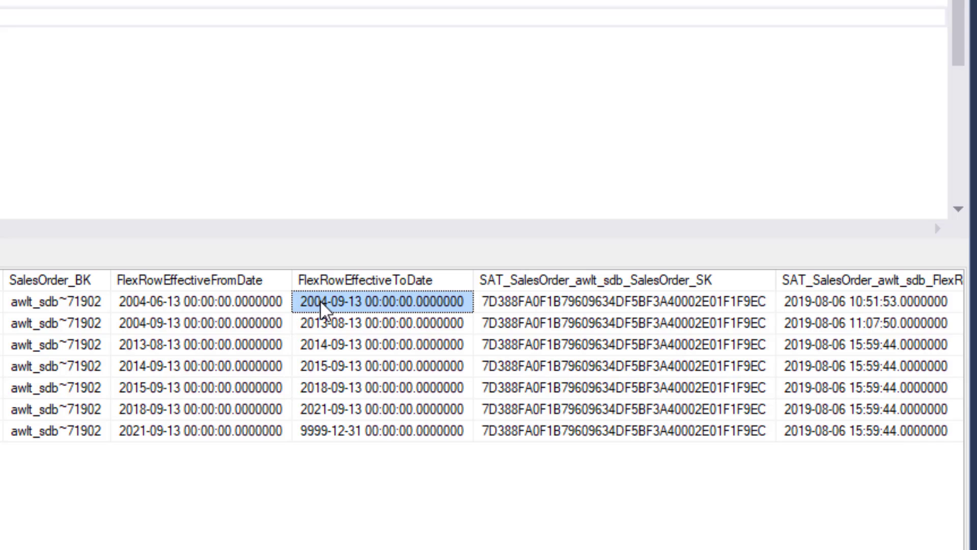
click(562, 307)
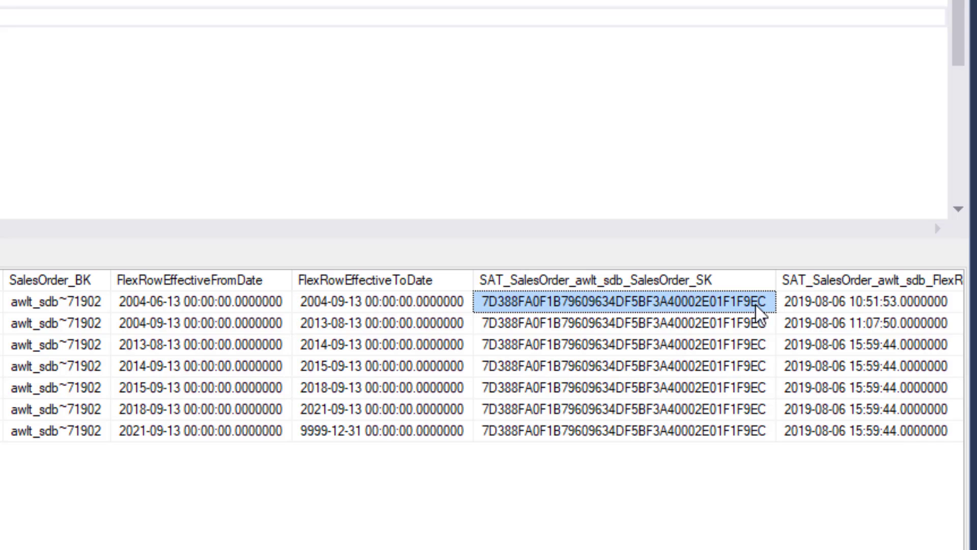
click(832, 308)
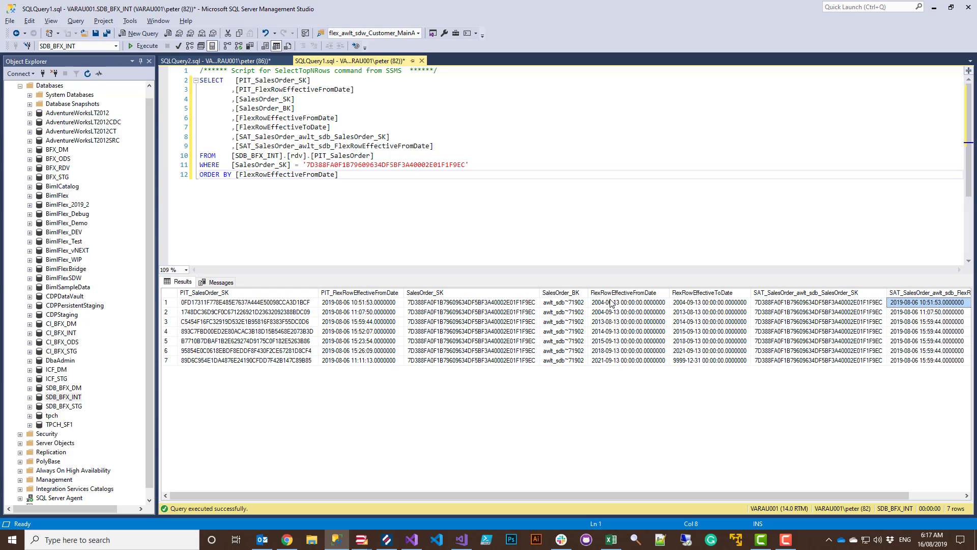
Check row 1's FlexRowEffectiveFromDate value, then switch back to BimlFlex.
click(611, 303)
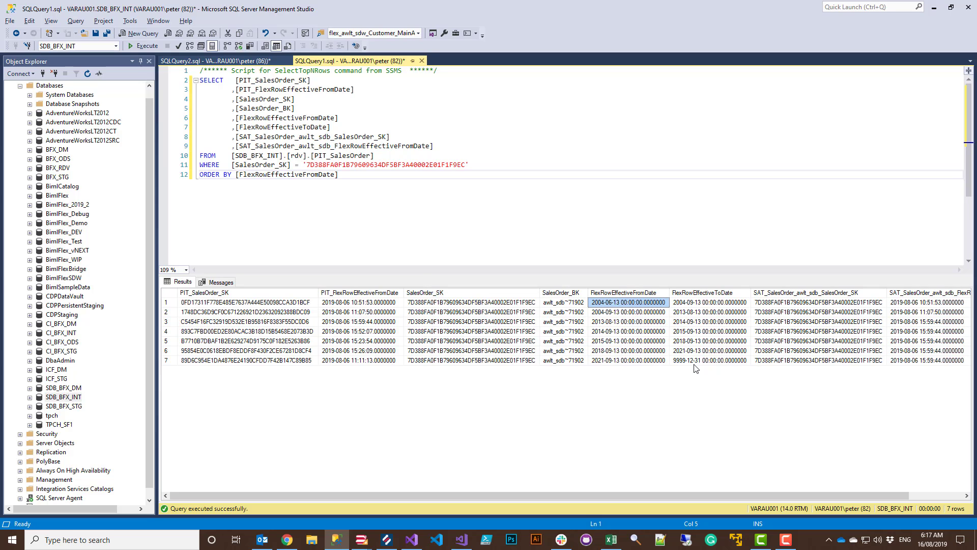
click(387, 539)
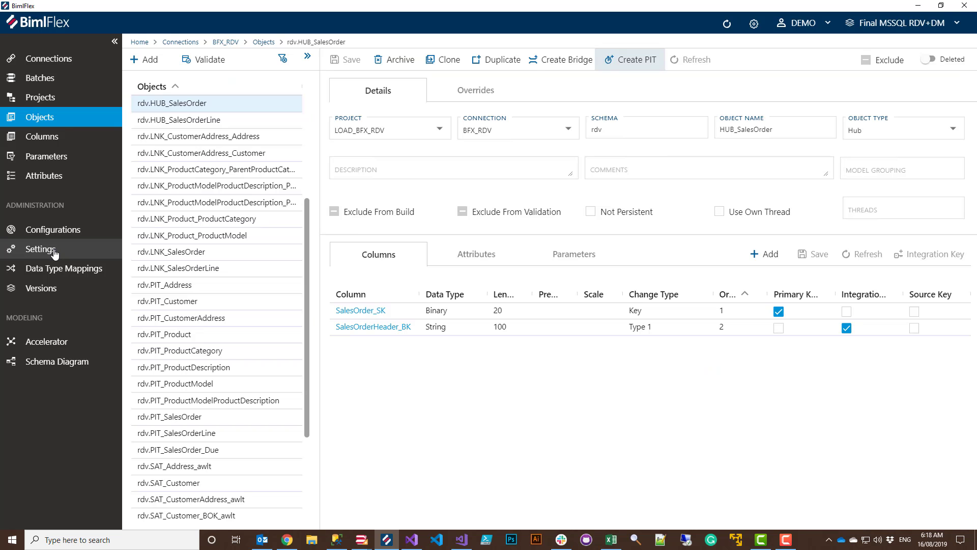
Open the Settings list and scroll down to the DataVault group.
click(54, 253)
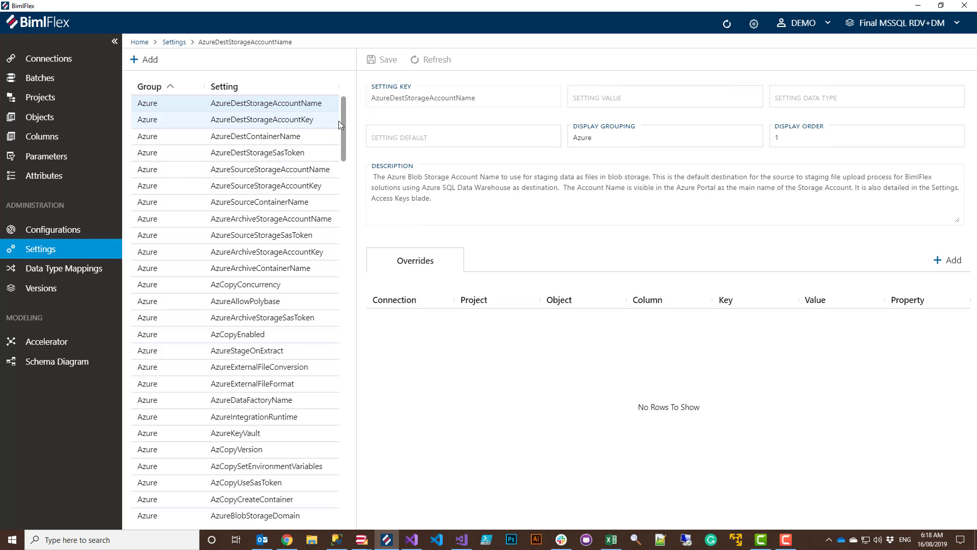
drag(340, 121, 351, 259)
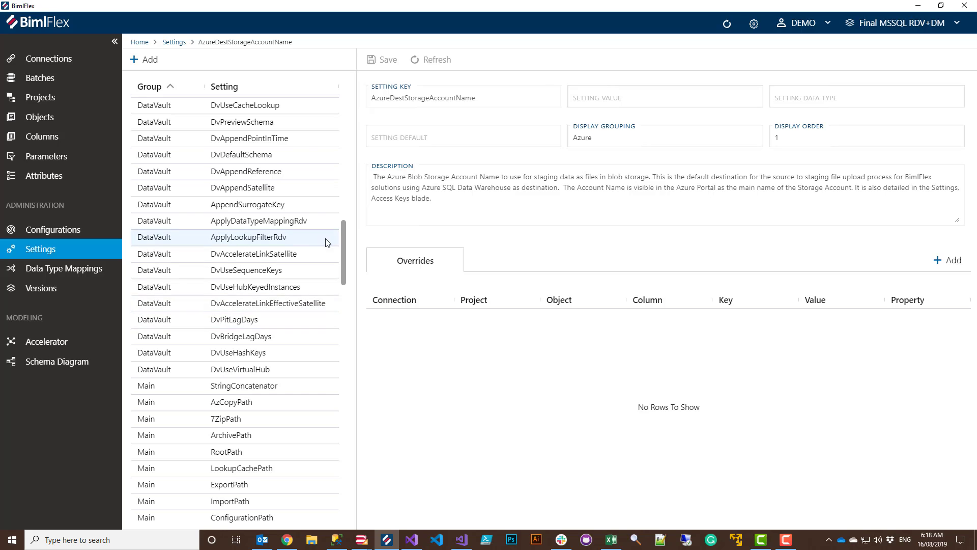
drag(344, 236, 343, 239)
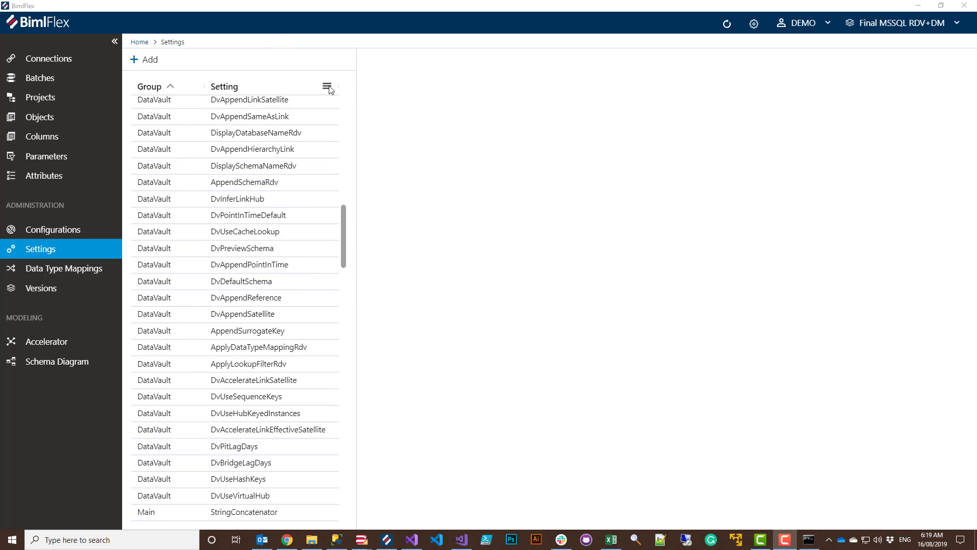
Filter the settings by 'point' and open DvPointInTimeDefault.
click(328, 88)
text(point)
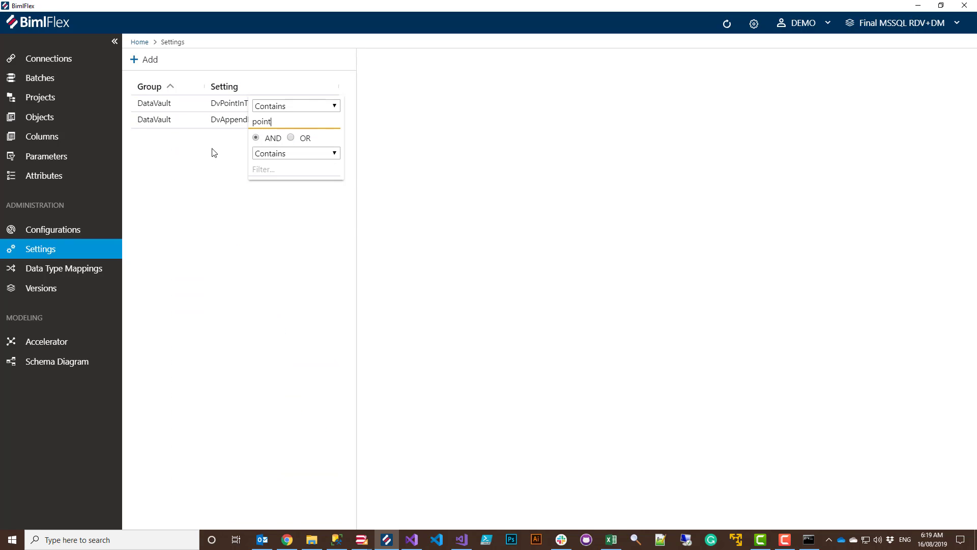
click(188, 131)
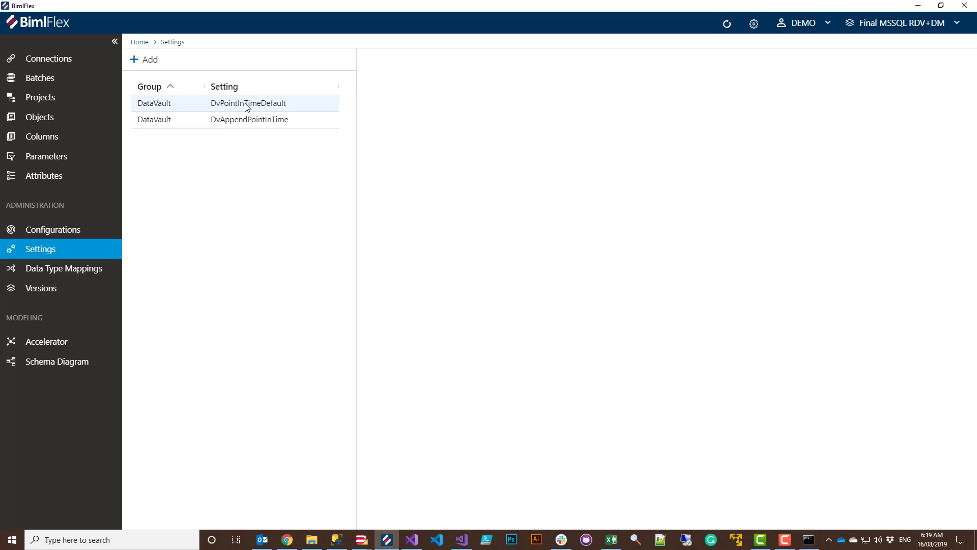
double_click(245, 103)
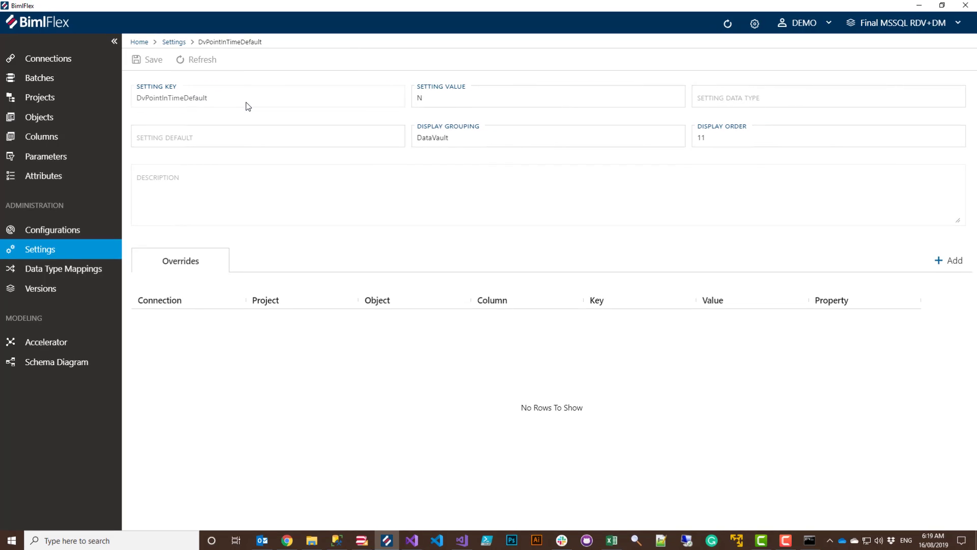
Change the DvPointInTimeDefault value from N to Y and save it.
click(432, 101)
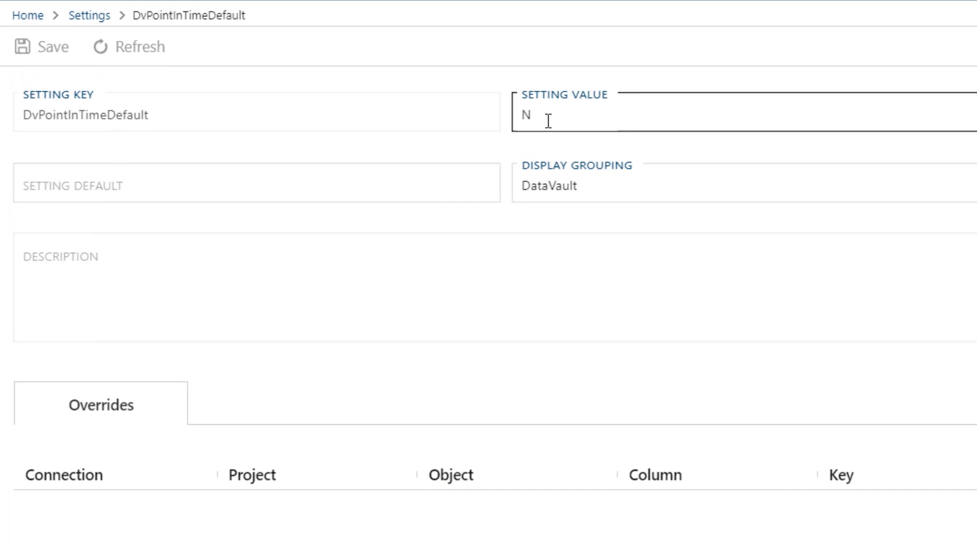
drag(548, 120, 523, 118)
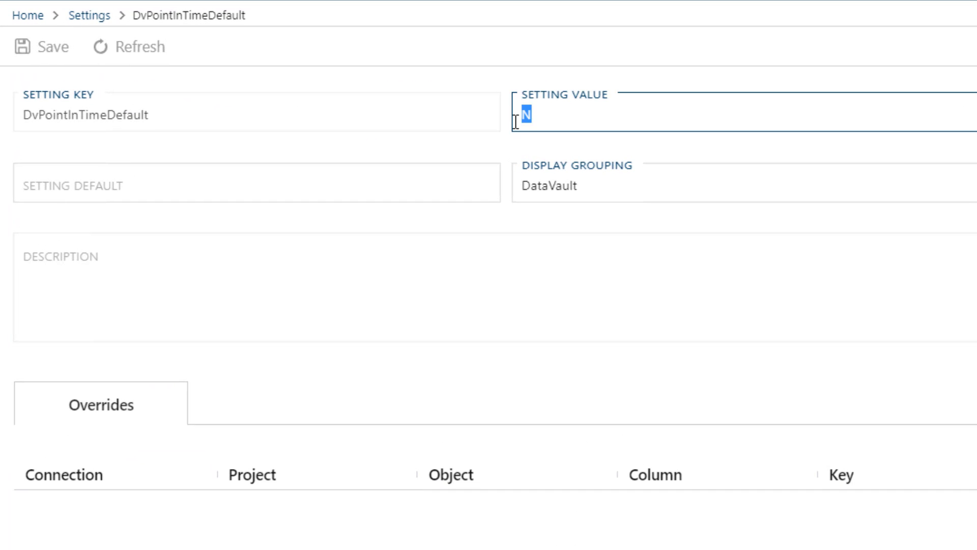
text(Y)
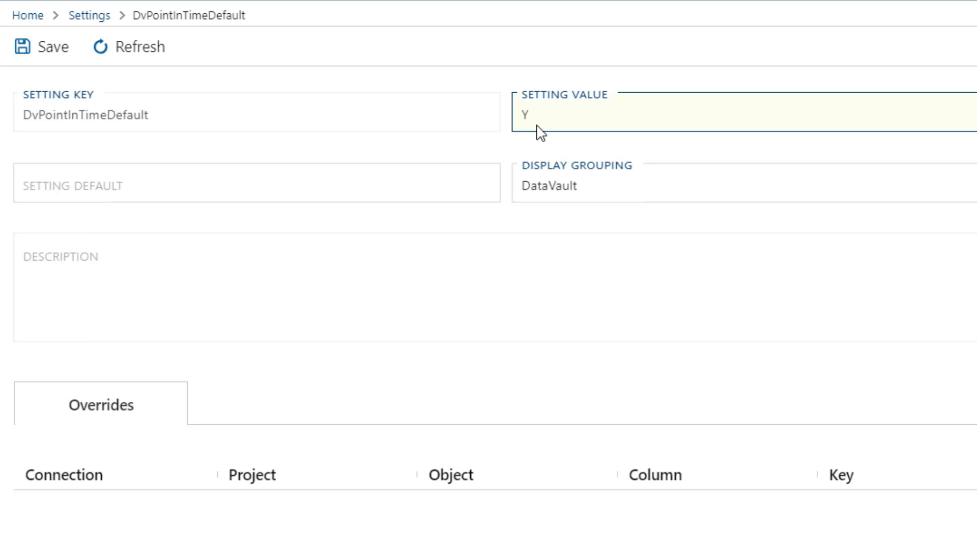
click(536, 124)
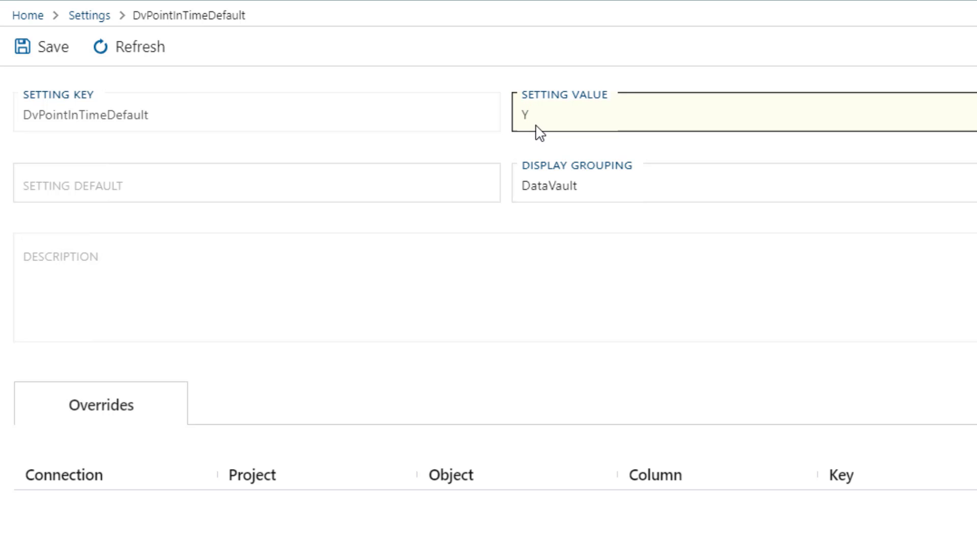
click(59, 57)
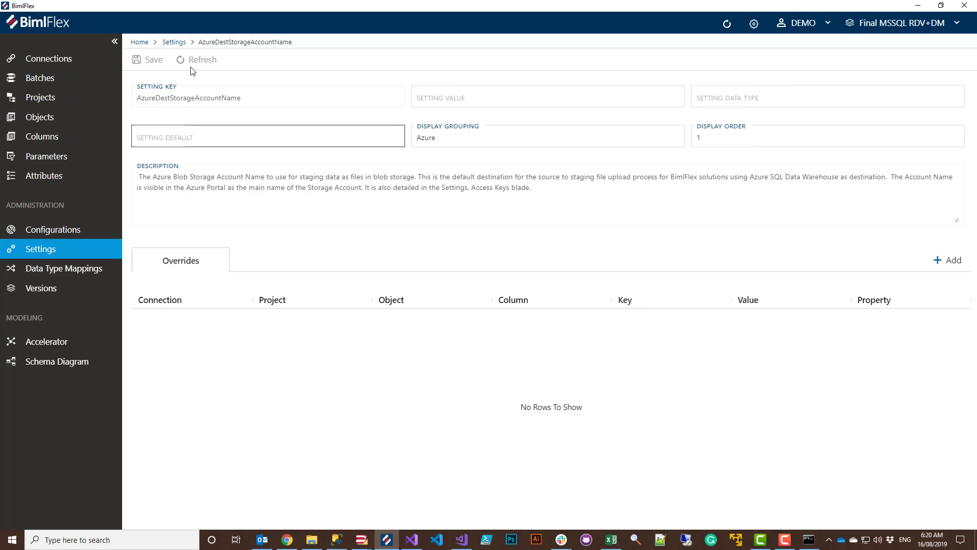
Filter the full settings list by 'glo' and open GlobalDefaultDate, valued 0001-01-01.
click(173, 42)
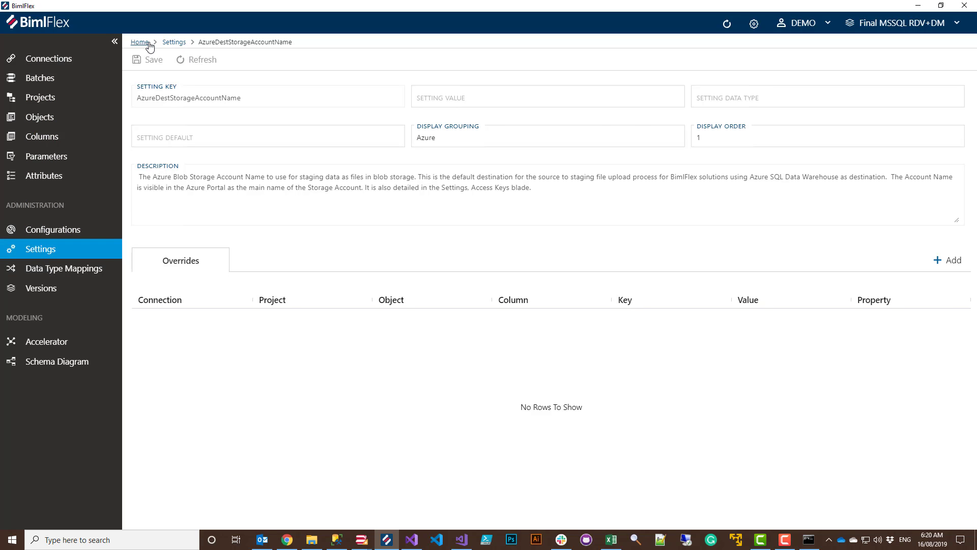
click(327, 86)
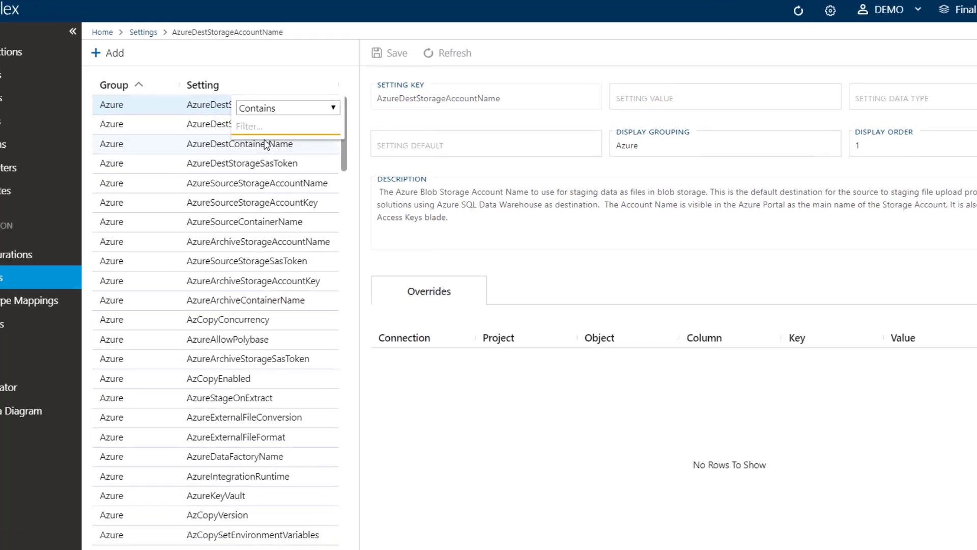
text(global)
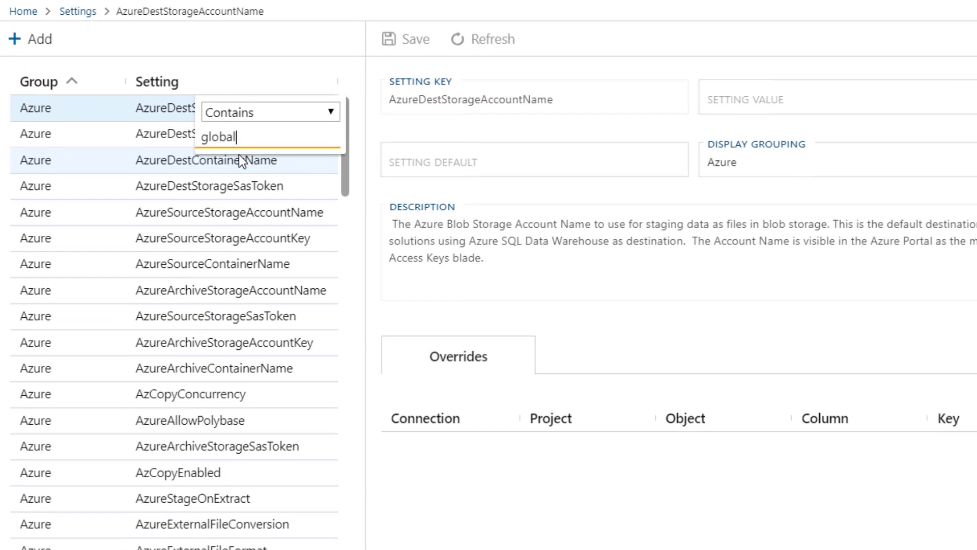
click(161, 109)
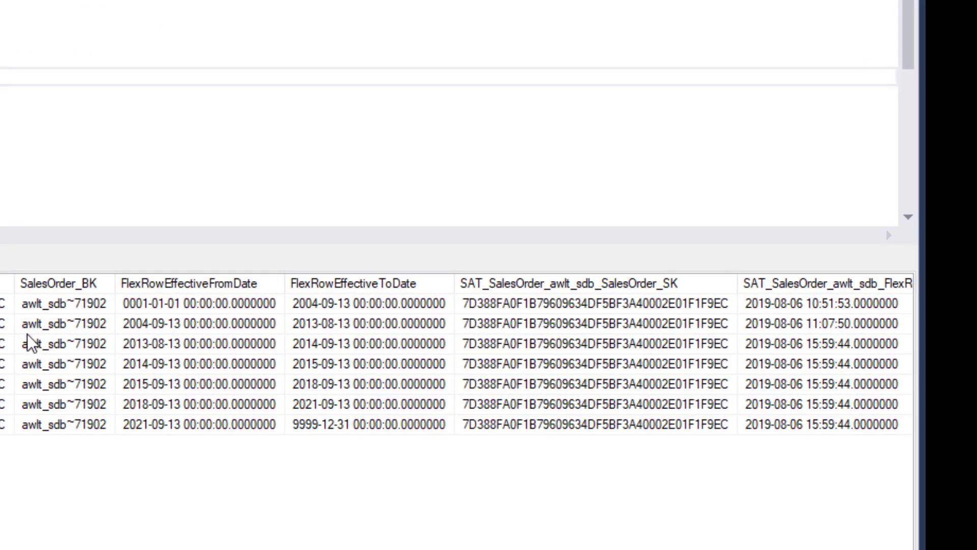
click(152, 302)
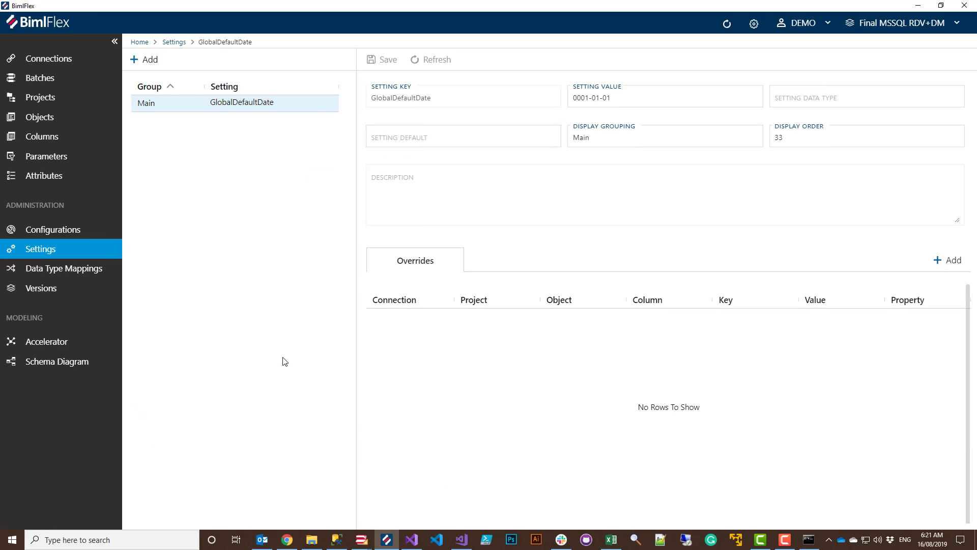
Filter the settings by 'point', open DvPointInTimeDefault (Y, no overrides) and add an override.
click(44, 251)
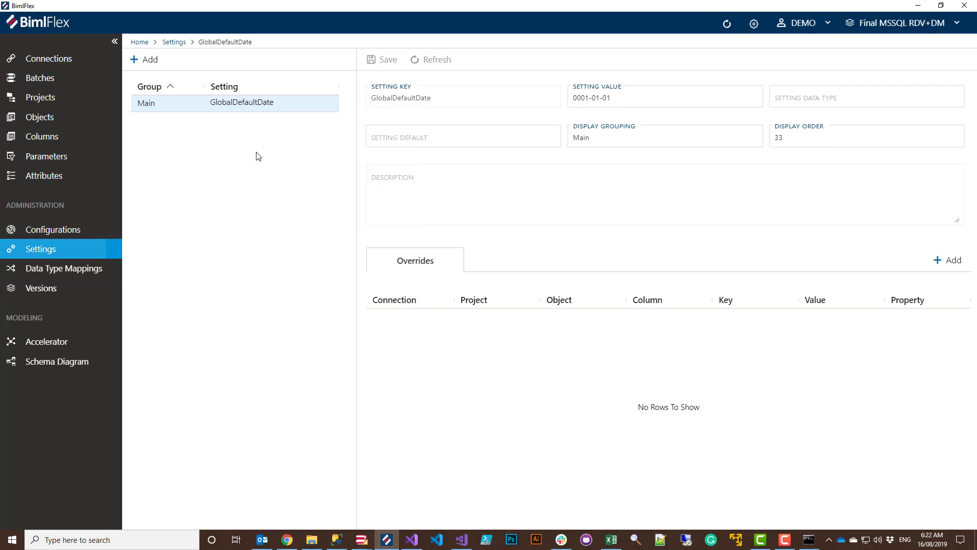
click(54, 119)
click(34, 249)
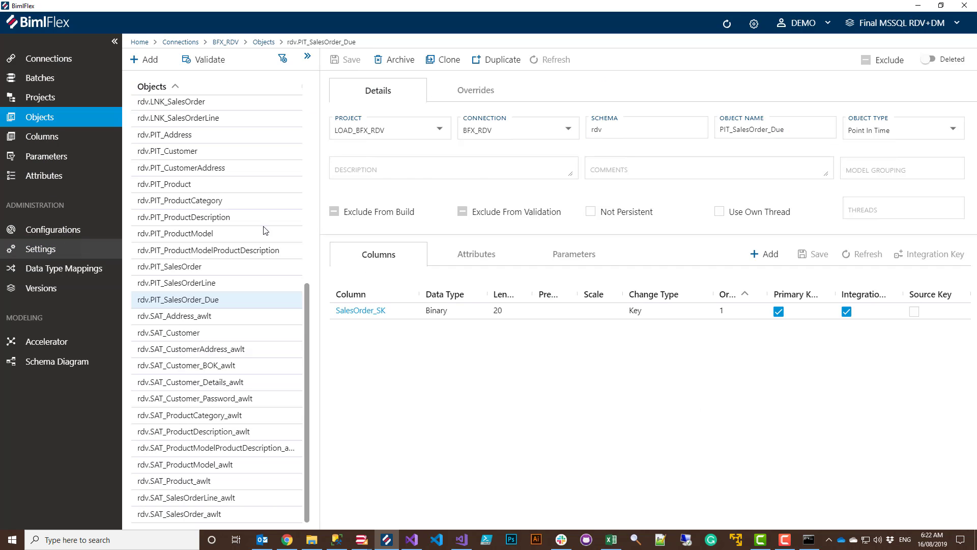
click(326, 87)
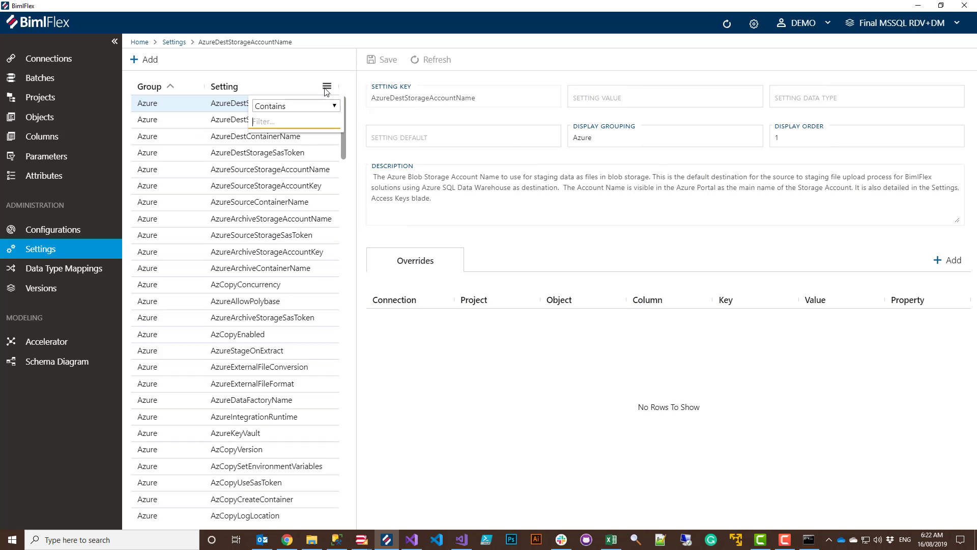
text(point)
click(183, 119)
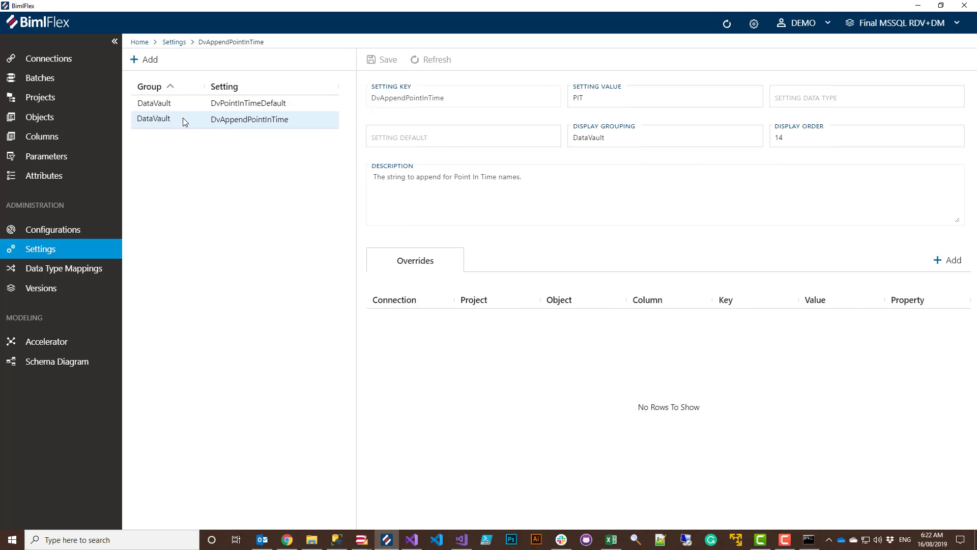
click(203, 102)
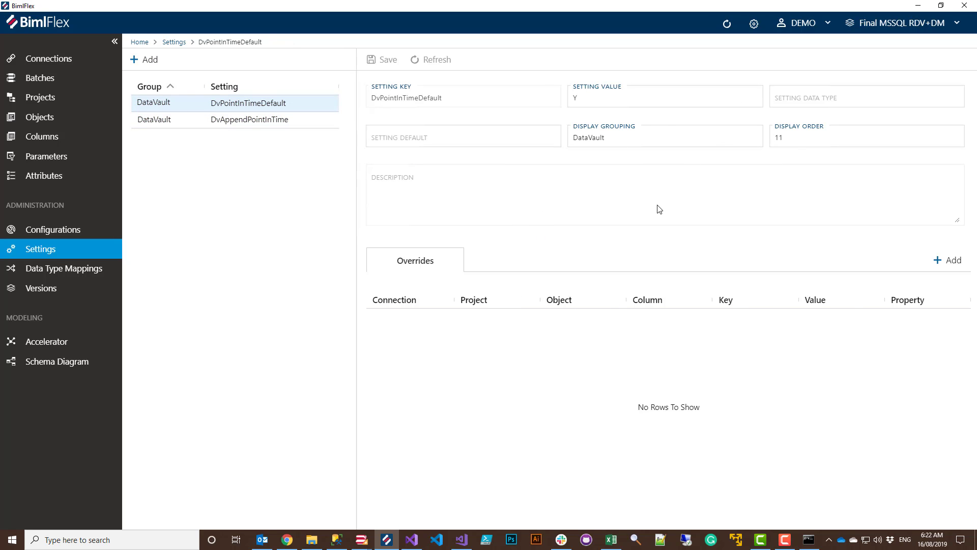
click(935, 265)
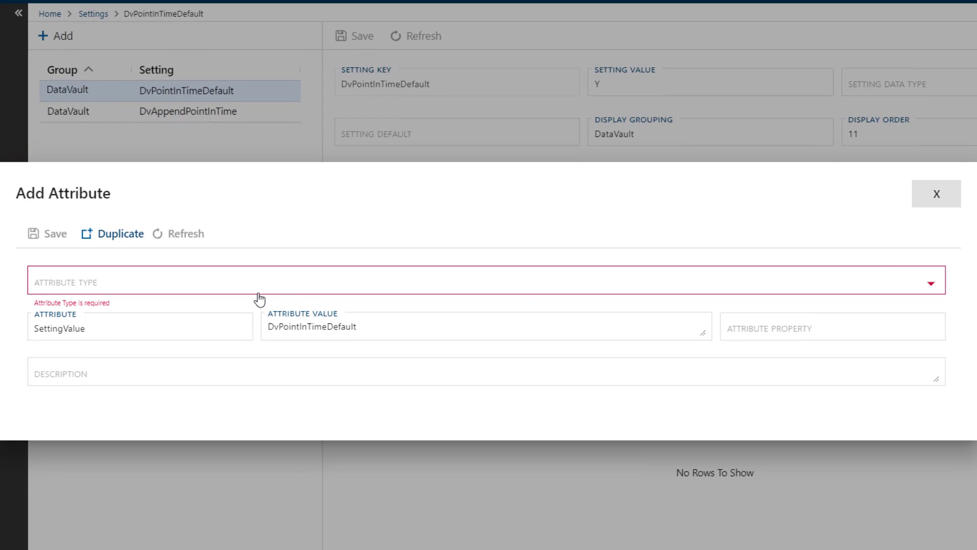
Set an Object-level override on BFX_RDV for rdv.PIT_SalesOrder_Due with property N.
click(261, 287)
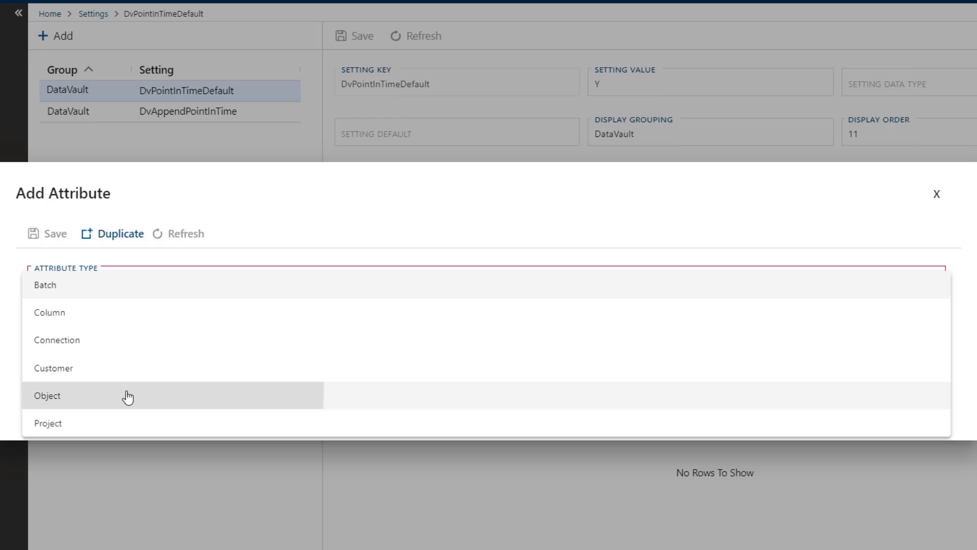
click(129, 397)
click(417, 289)
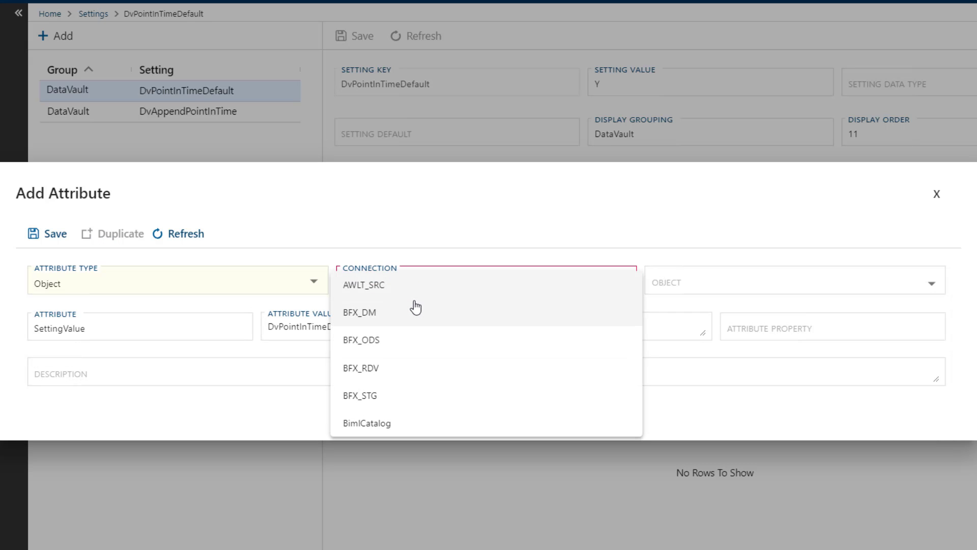
click(385, 368)
click(738, 297)
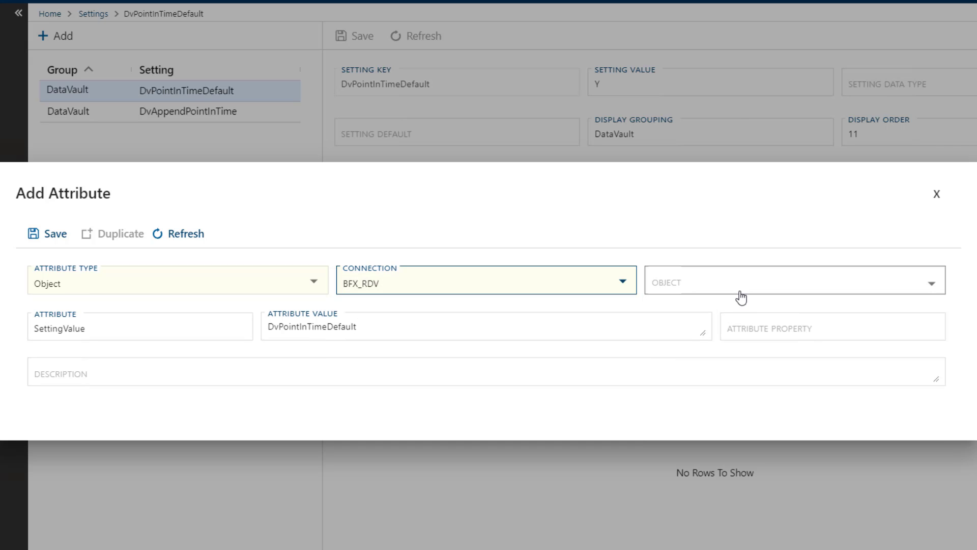
scroll(729, 320, down, 6)
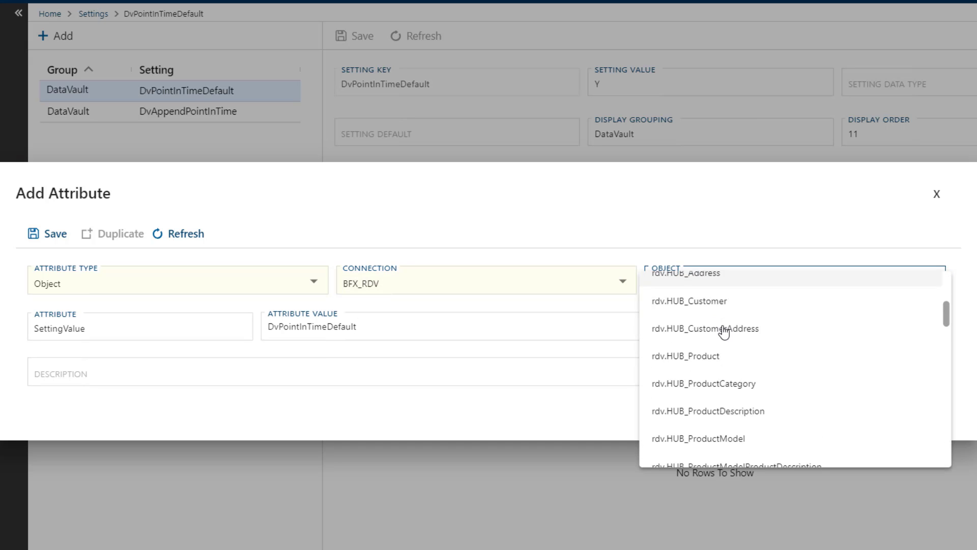
scroll(723, 331, down, 10)
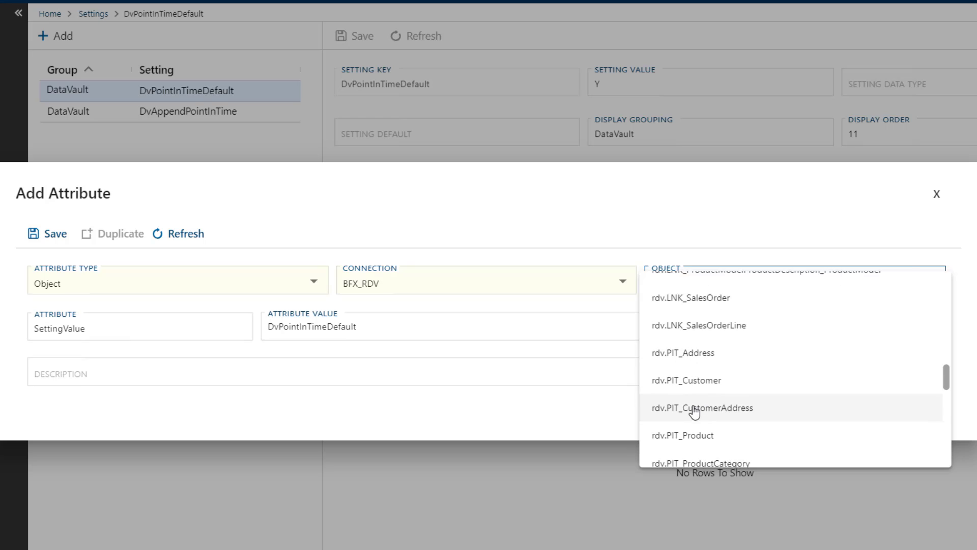
click(731, 420)
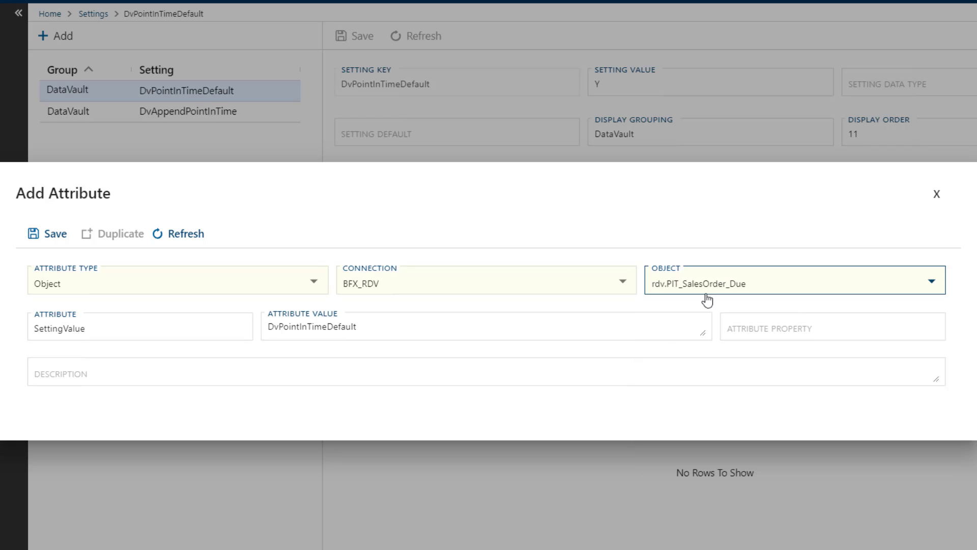
click(744, 332)
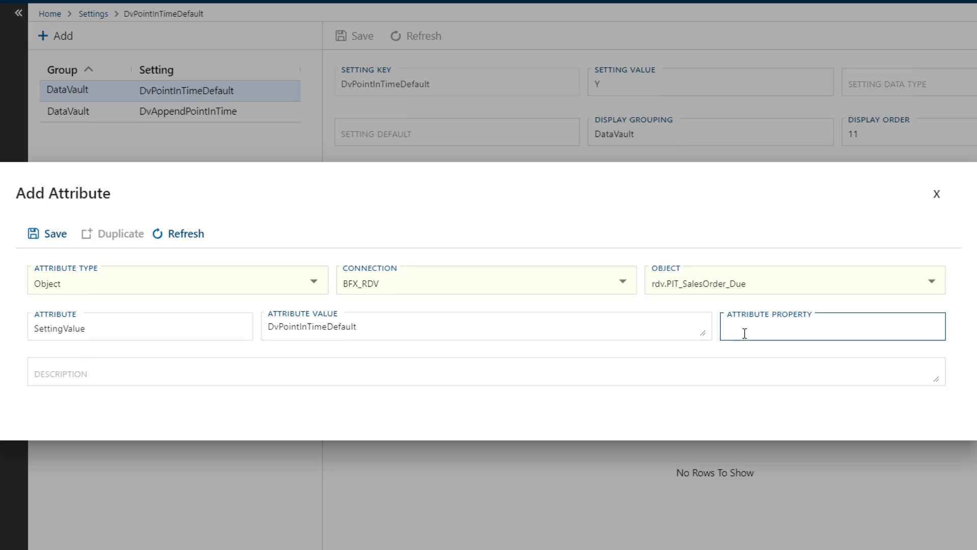
text(N)
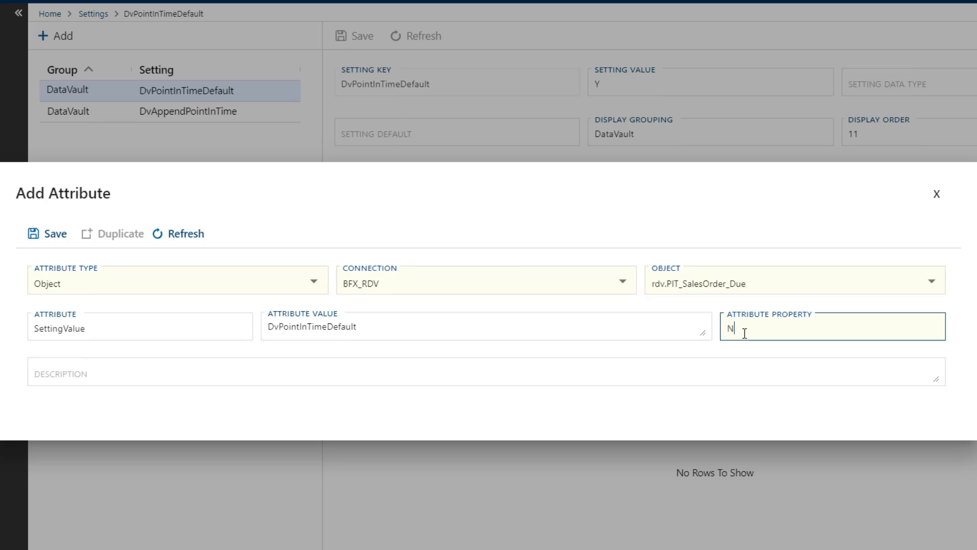